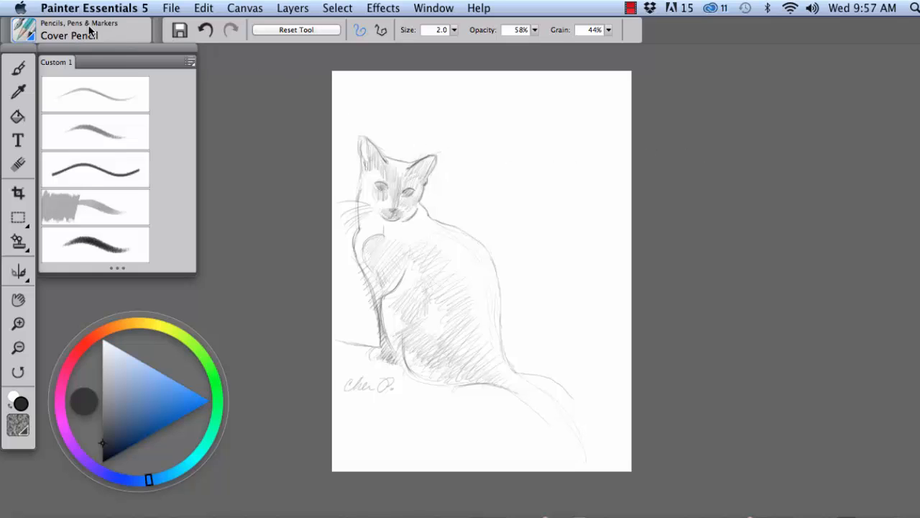
Review the Pencils, Pens & Markers brush variants and choose a dark gray drawing color.
left_click(31, 35)
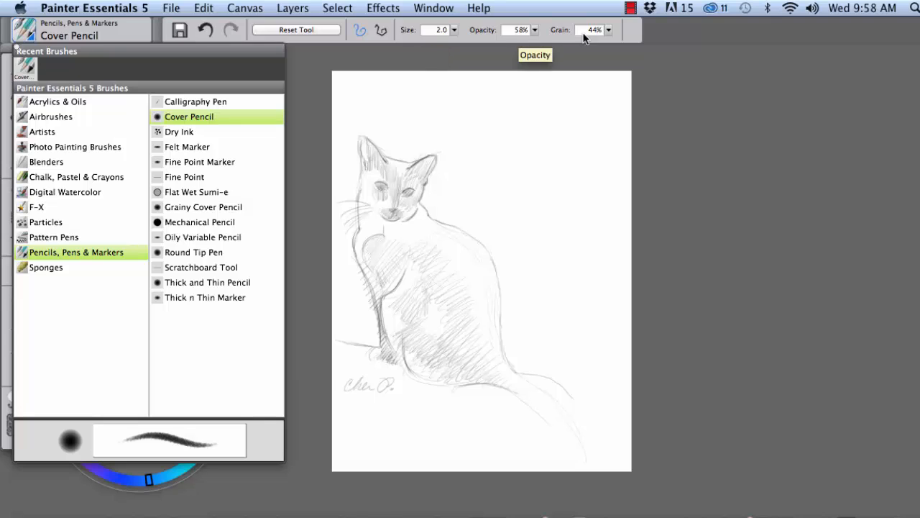
left_click(342, 55)
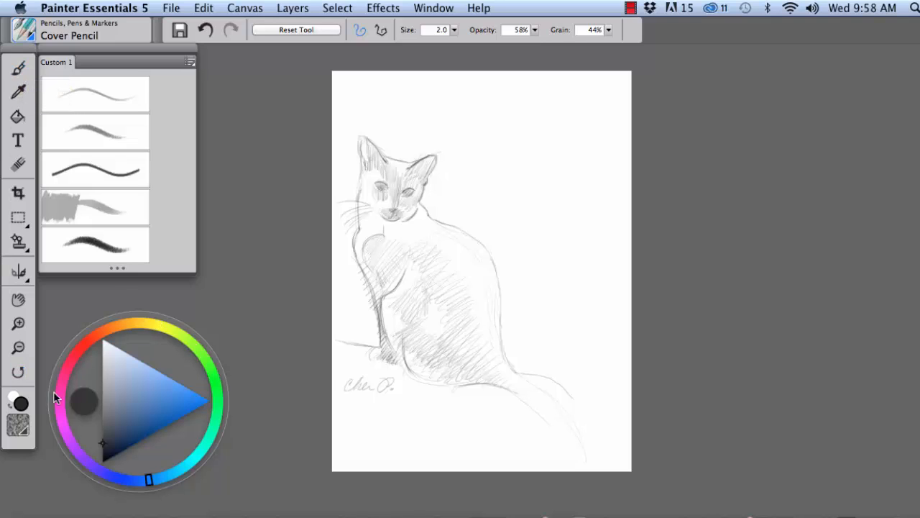
mouse_move(104, 444)
left_mouse_down()
mouse_move(117, 435)
mouse_move(103, 444)
left_mouse_up()
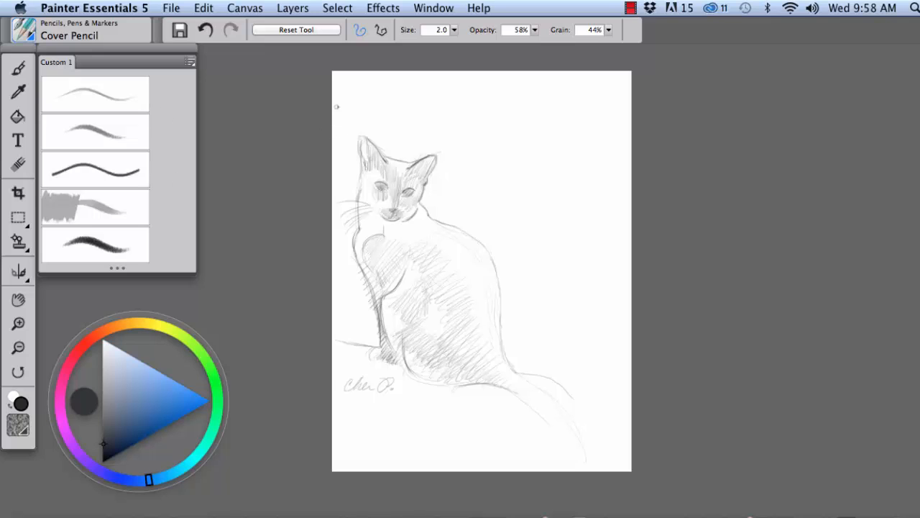
Switch to the Untitled-1 document and test the Cover Pencil with a wavy line and a crosshatched patch.
left_click(435, 8)
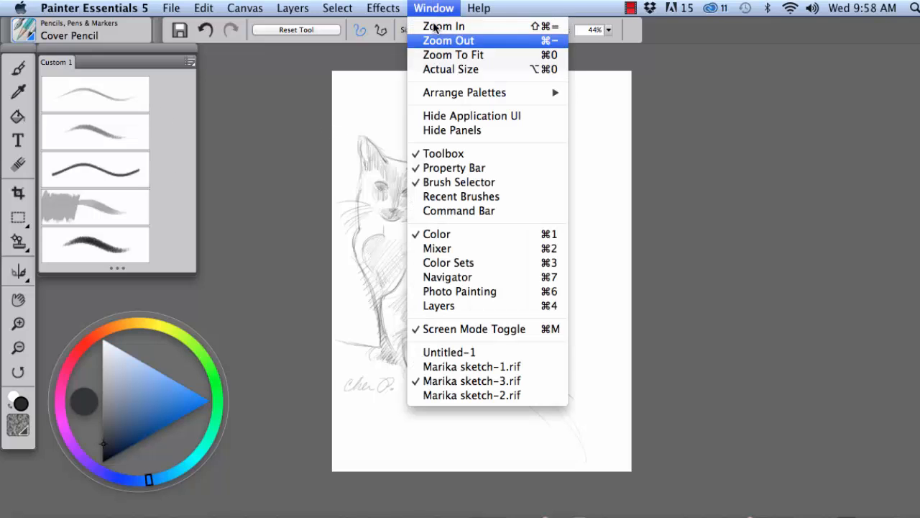
left_click(462, 350)
left_click_drag(300, 58, 513, 64)
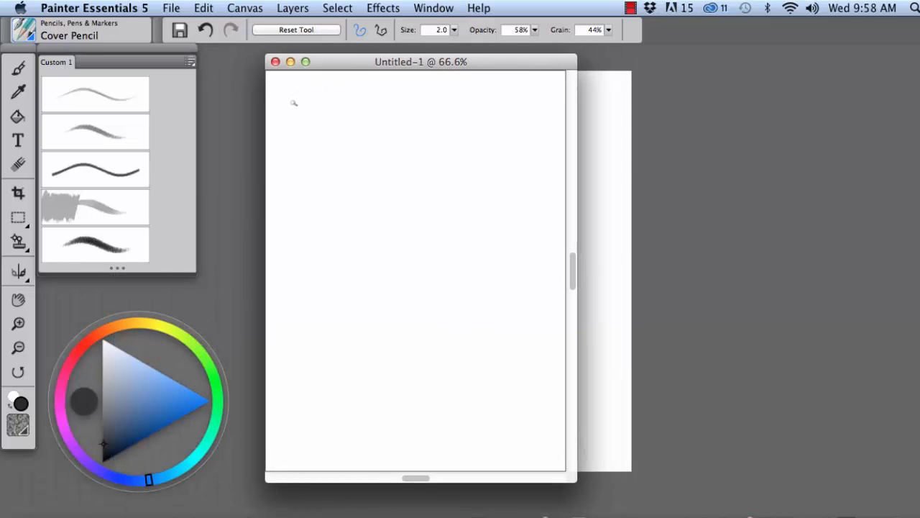
mouse_move(293, 102)
left_mouse_down()
mouse_move(453, 102)
mouse_move(504, 115)
left_mouse_up()
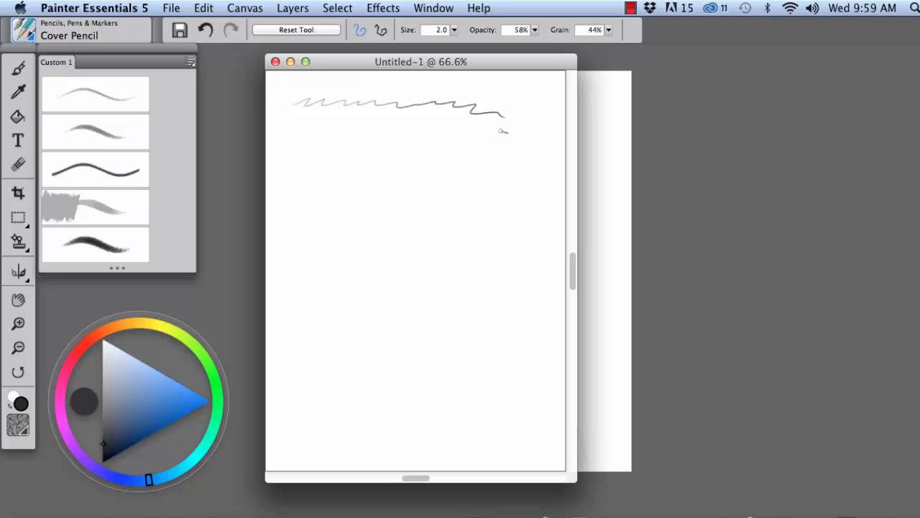
mouse_move(493, 146)
left_mouse_down()
mouse_move(531, 112)
mouse_move(511, 148)
mouse_move(521, 149)
mouse_move(546, 111)
mouse_move(504, 126)
mouse_move(539, 130)
mouse_move(548, 141)
mouse_move(530, 150)
left_mouse_up()
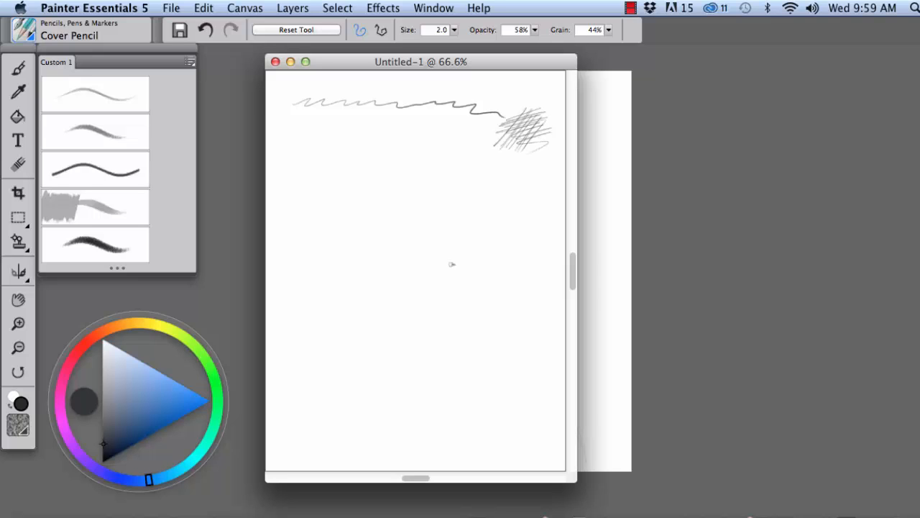
Draw wavy test lines with the Grainy Cover Pencil and the Mechanical Pencil below the Cover Pencil sample.
left_click(96, 131)
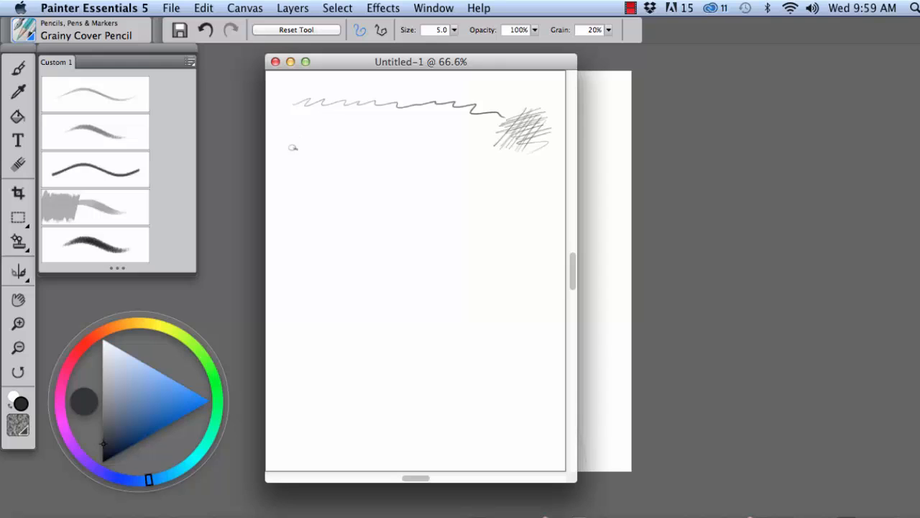
mouse_move(295, 147)
left_mouse_down()
mouse_move(320, 136)
mouse_move(474, 137)
left_mouse_up()
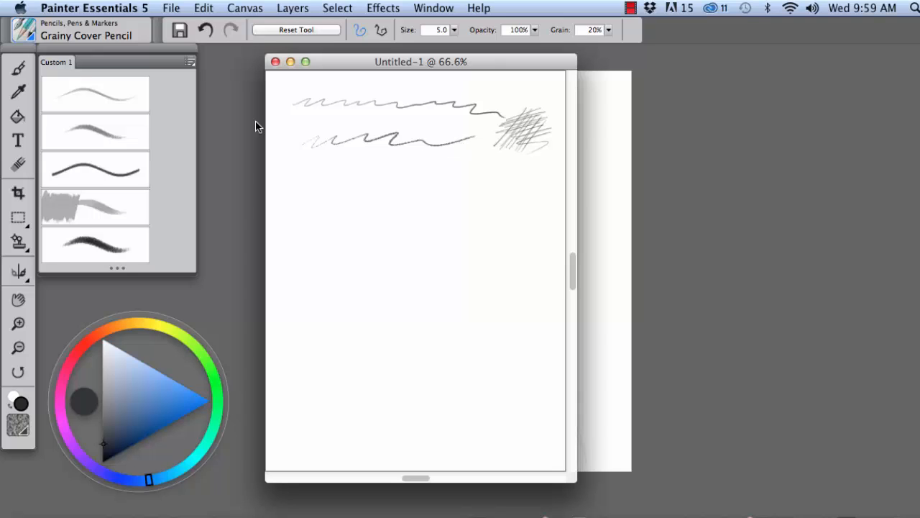
left_click(111, 173)
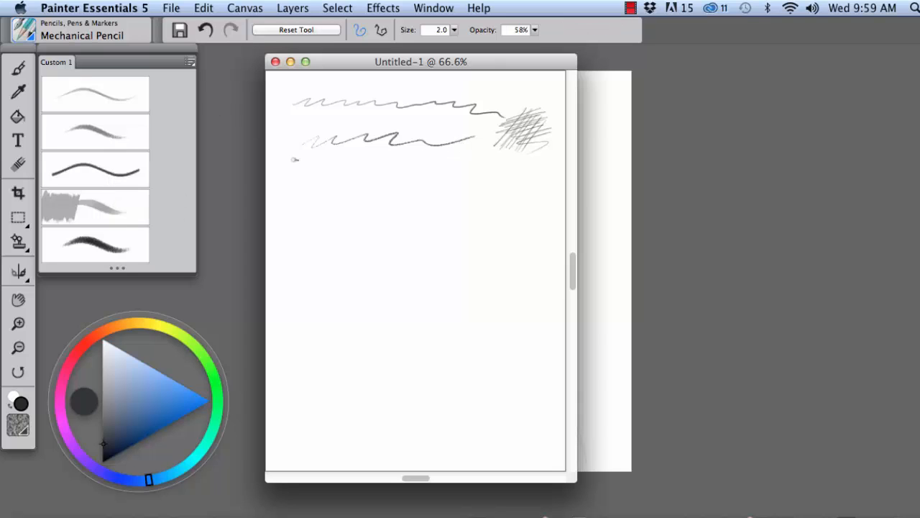
mouse_move(287, 185)
left_mouse_down()
mouse_move(346, 175)
mouse_move(468, 175)
mouse_move(452, 168)
mouse_move(494, 241)
left_mouse_up()
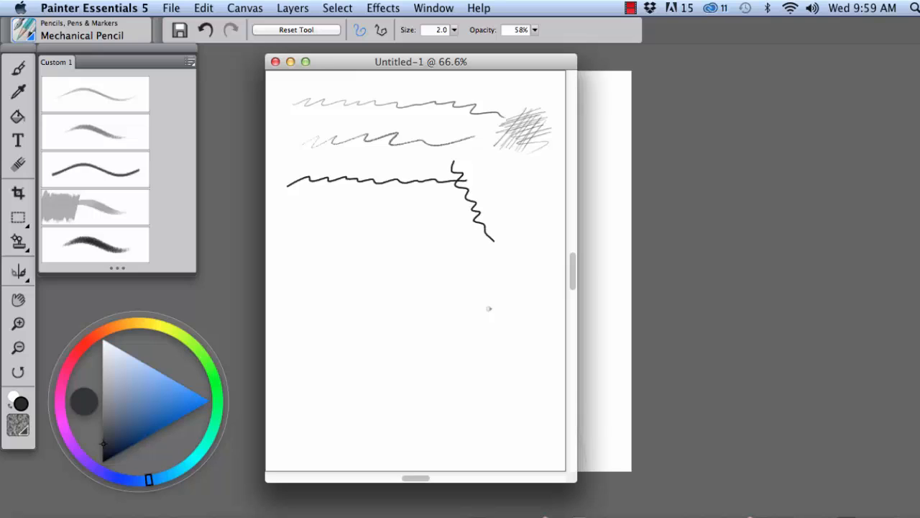
Draw a light-to-heavy wavy stroke with the Oily Variable Pencil and smear a shaded patch over its middle.
left_click(99, 206)
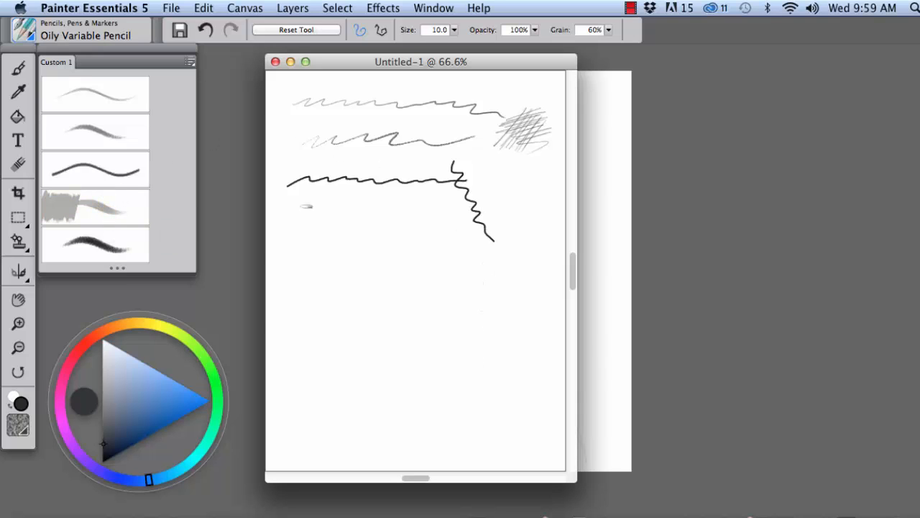
mouse_move(300, 218)
left_mouse_down()
mouse_move(402, 214)
mouse_move(516, 310)
mouse_move(533, 349)
left_mouse_up()
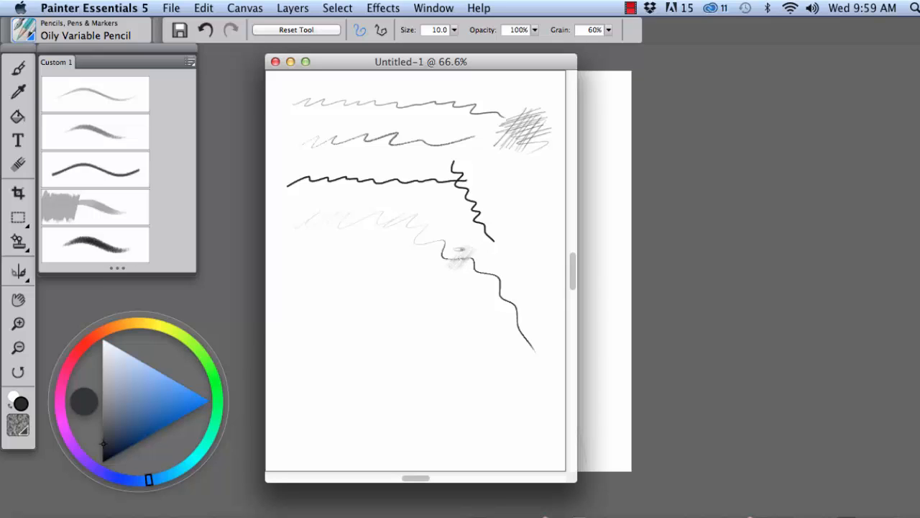
mouse_move(459, 246)
left_mouse_down()
mouse_move(441, 264)
mouse_move(452, 238)
left_mouse_up()
Test the Thick and Thin Pencil with a bold wavy diagonal stroke and lighter squiggles and shading beside it.
left_click(93, 246)
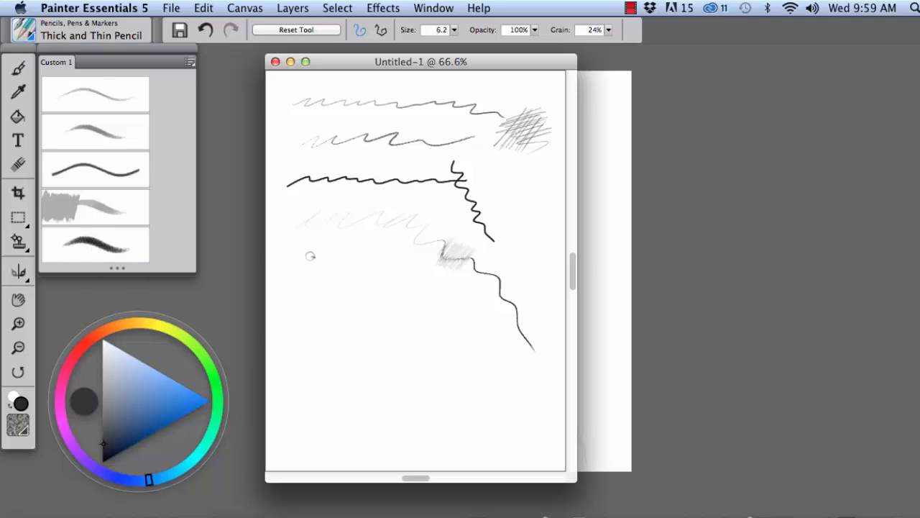
mouse_move(285, 253)
left_mouse_down()
mouse_move(379, 289)
mouse_move(470, 398)
mouse_move(496, 407)
left_mouse_up()
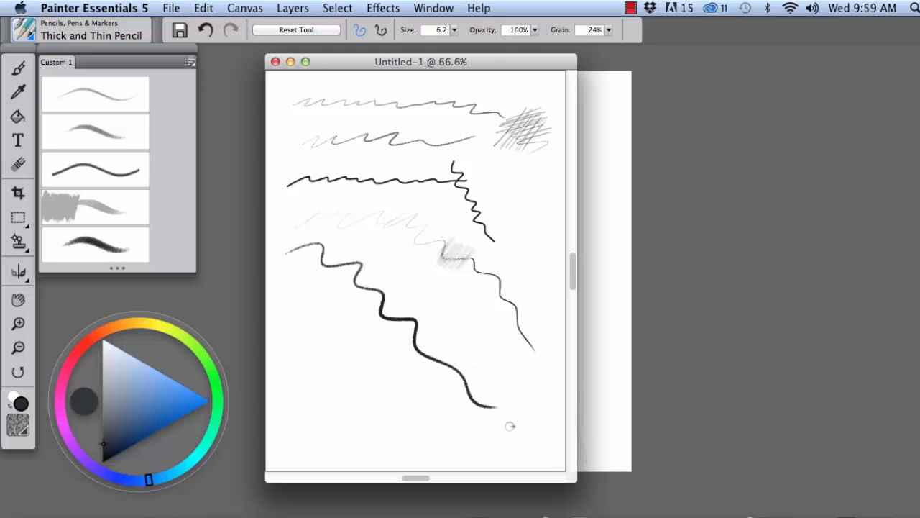
mouse_move(322, 280)
left_mouse_down()
mouse_move(344, 314)
mouse_move(377, 332)
mouse_move(411, 383)
mouse_move(446, 408)
left_mouse_up()
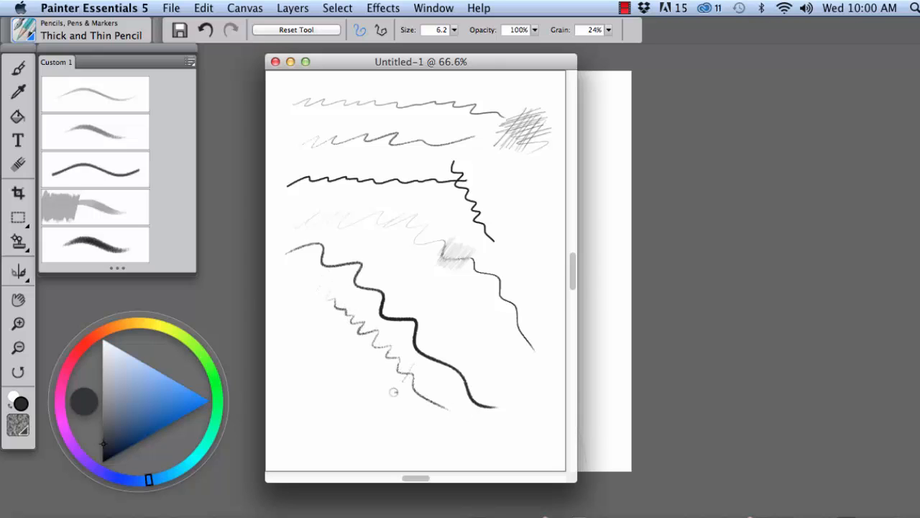
mouse_move(393, 392)
left_mouse_down()
mouse_move(390, 372)
mouse_move(354, 385)
left_mouse_up()
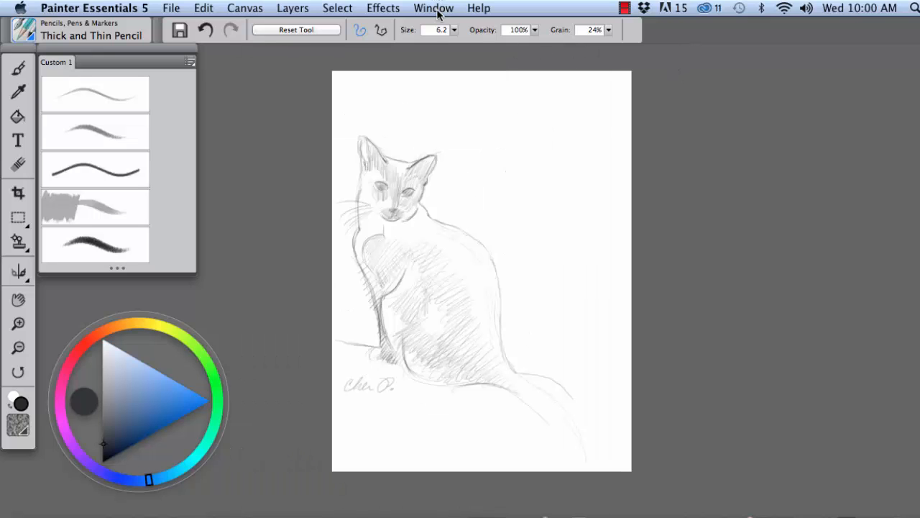
Switch to Marika sketch-1.rif, then move and enlarge its window to show the whole page.
left_click(436, 9)
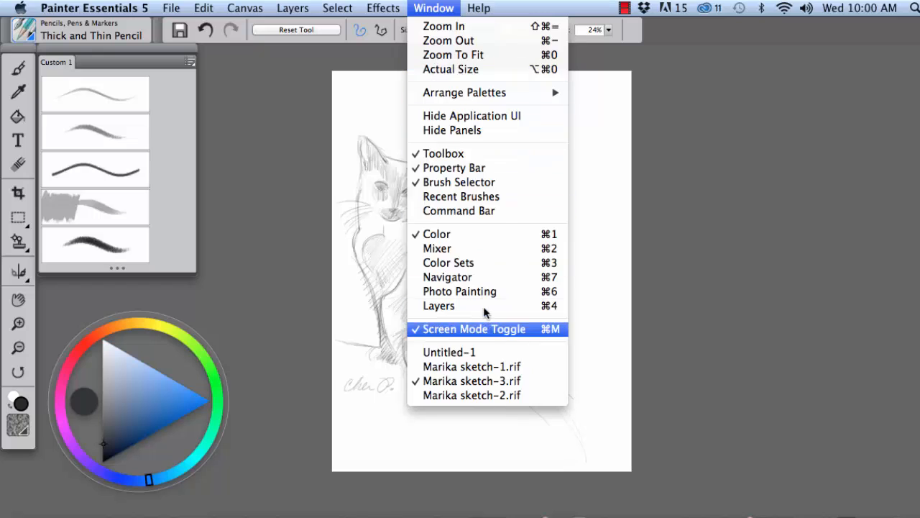
left_click(487, 366)
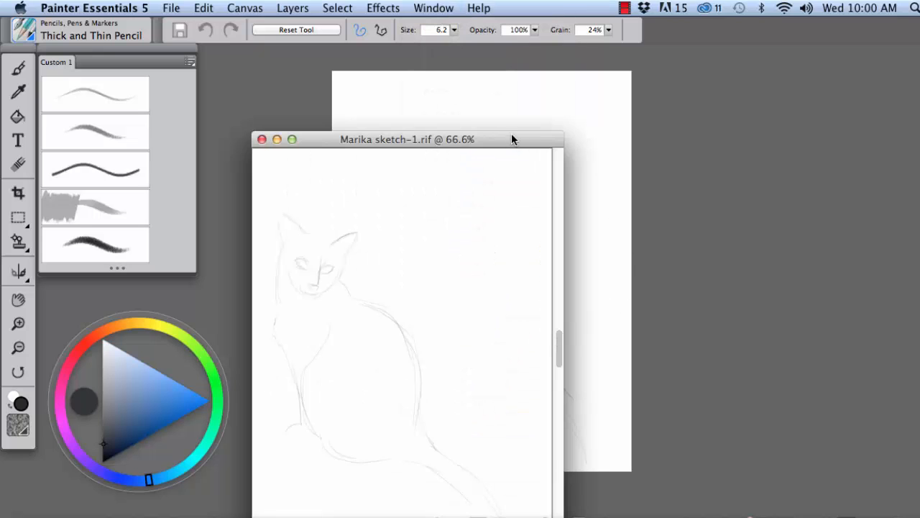
left_click_drag(511, 138, 532, 71)
left_click_drag(583, 477, 652, 503)
Sketch a few light, loose strokes with the Cover Pencil in the empty area beside the cat's head.
left_click(126, 111)
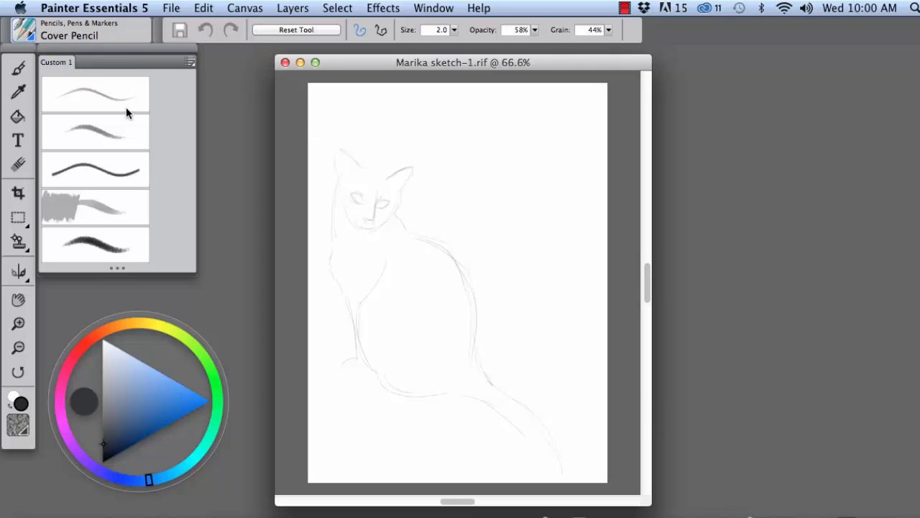
left_click_drag(474, 109, 468, 148)
mouse_move(489, 112)
left_mouse_down()
mouse_move(491, 143)
mouse_move(524, 143)
left_mouse_up()
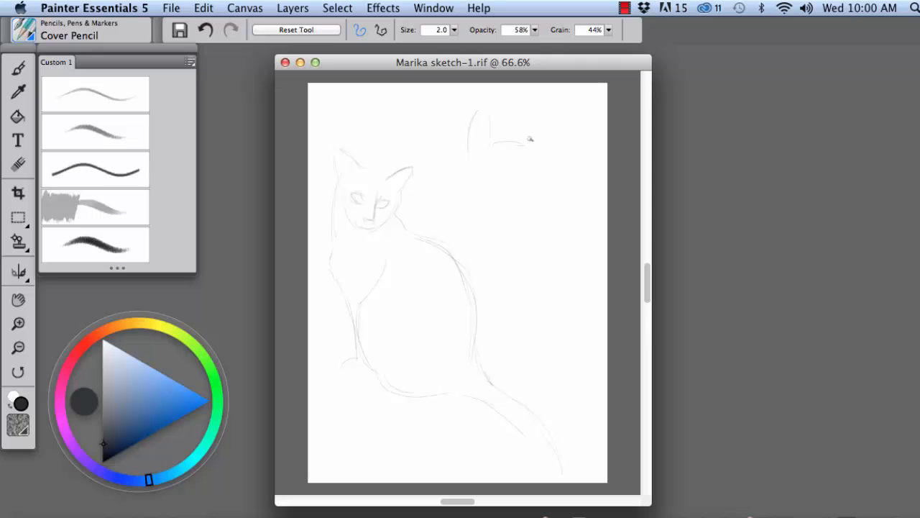
left_click_drag(507, 234, 505, 234)
Switch to Marika sketch-2.rif and reinforce the cat's ear and head contours, adding a curve for the haunch.
left_click(442, 8)
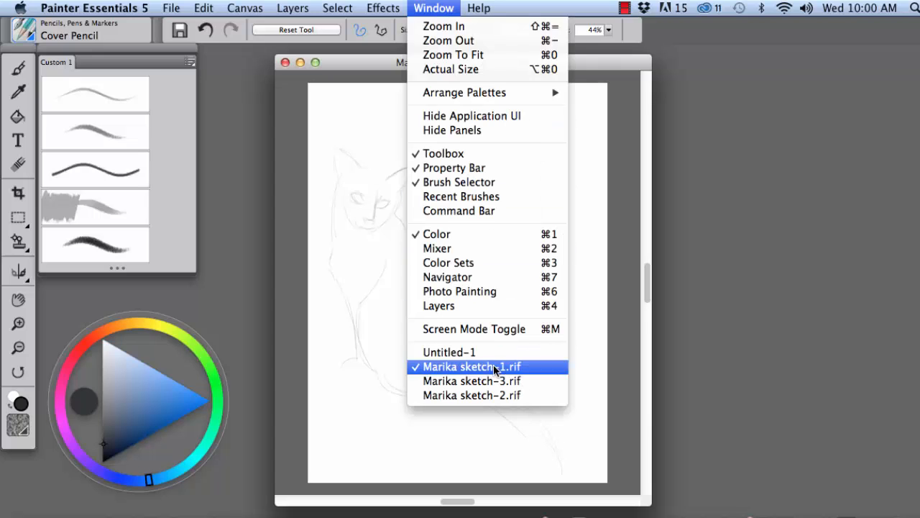
left_click(530, 366)
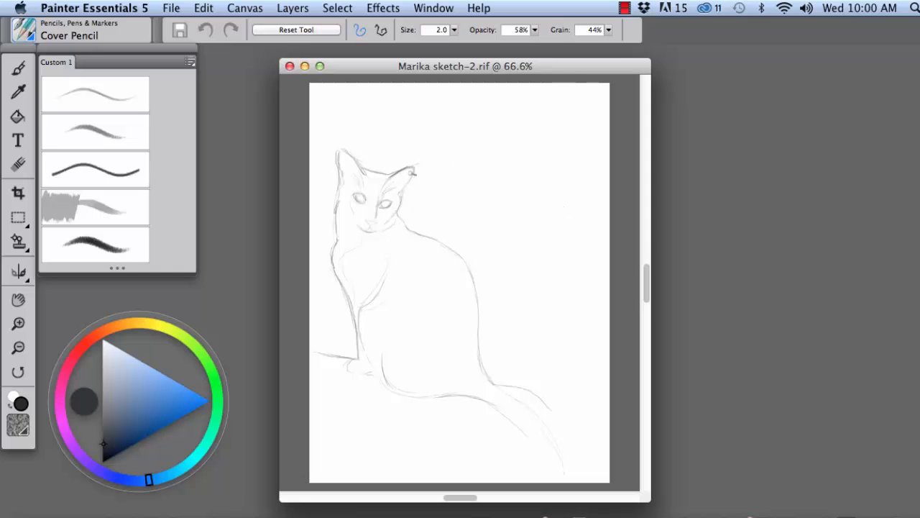
left_click_drag(416, 173, 396, 209)
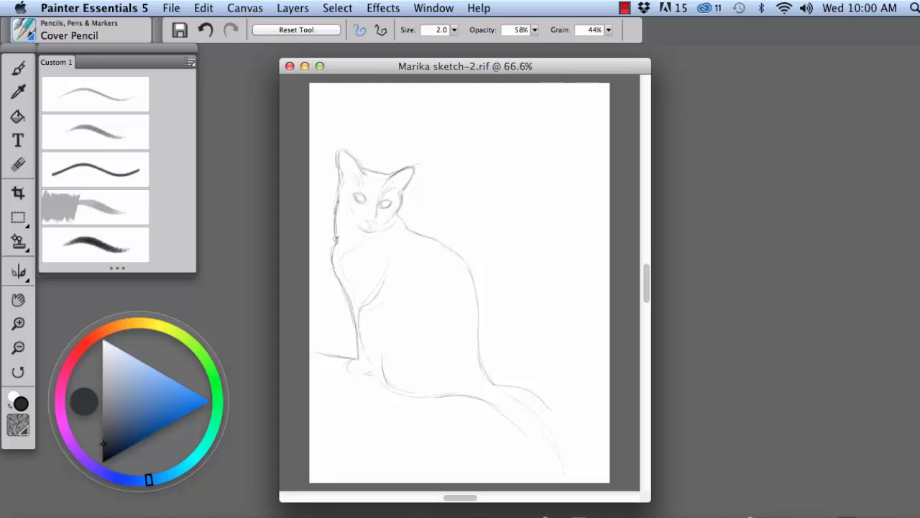
left_click_drag(384, 338, 422, 282)
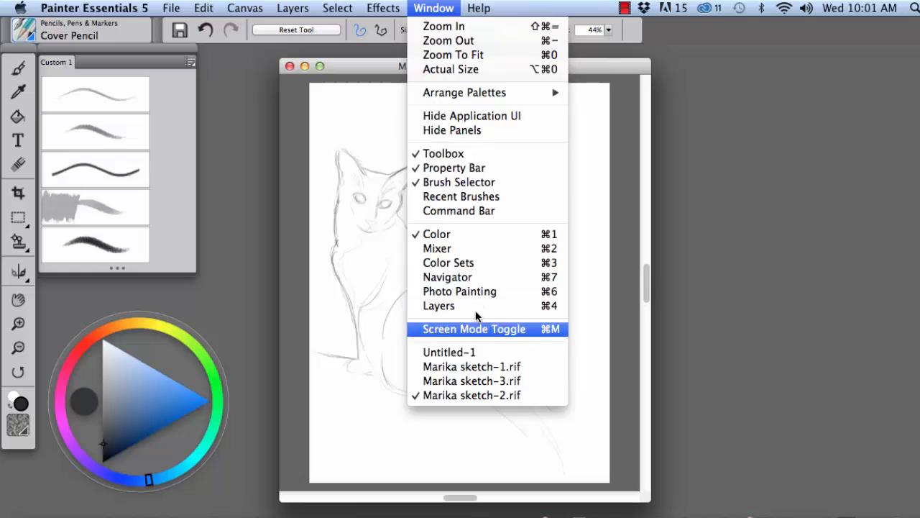
Switch to Marika sketch-3.rif and draw a patch of overlapping hatching strokes in the blank area beside the cat's head.
left_click(485, 381)
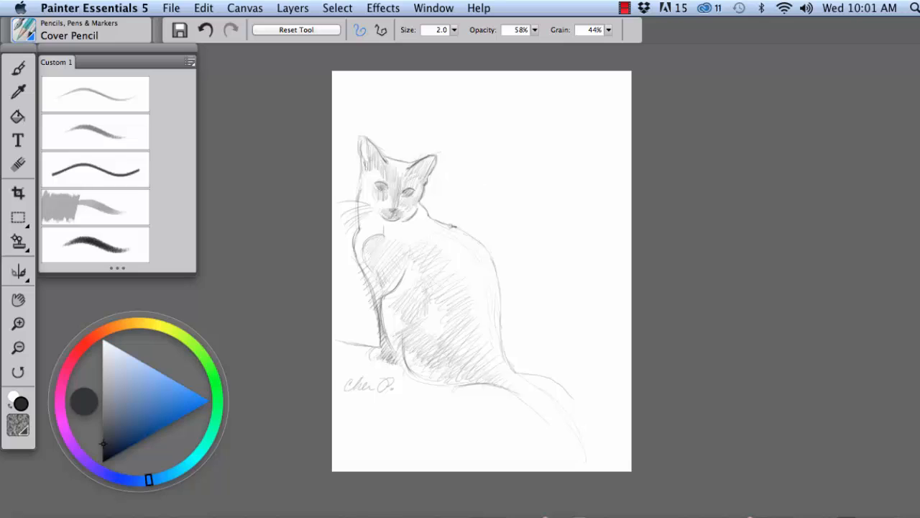
mouse_move(538, 138)
left_mouse_down()
mouse_move(511, 167)
mouse_move(542, 143)
mouse_move(519, 172)
mouse_move(535, 162)
mouse_move(529, 180)
mouse_move(511, 133)
left_mouse_up()
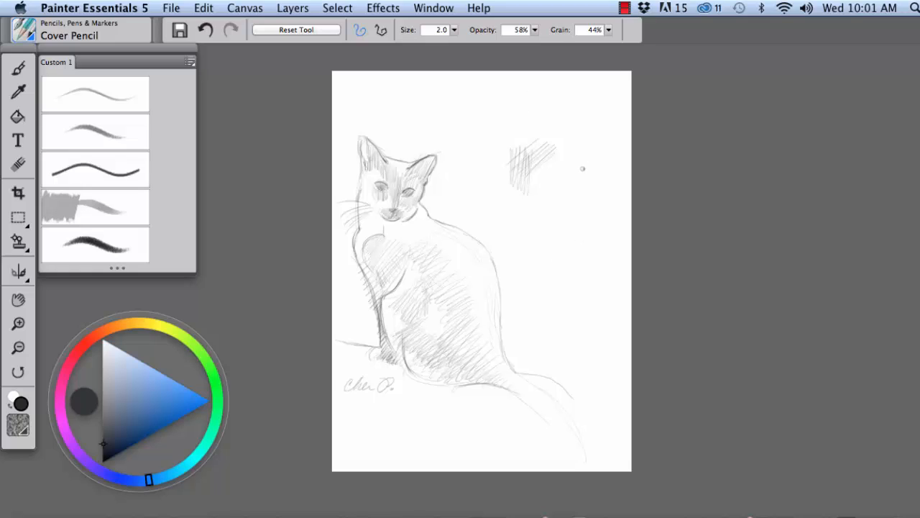